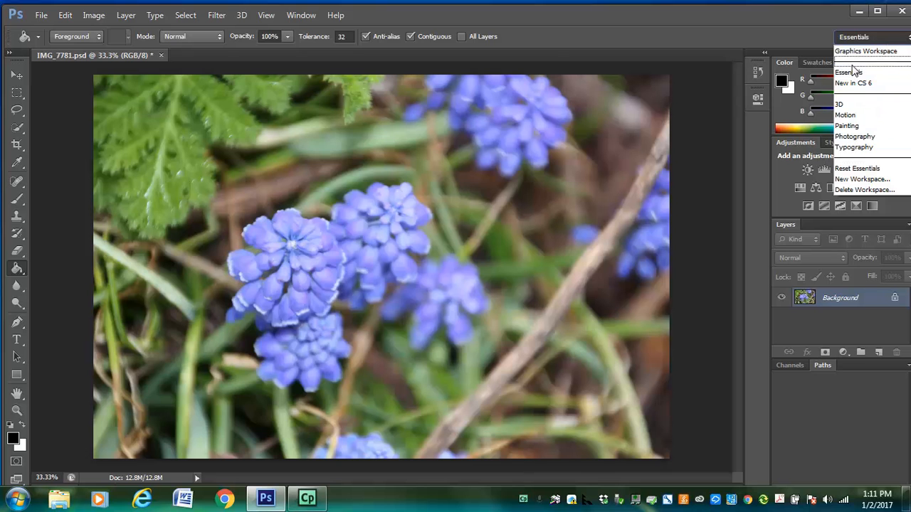
# Step: Reset the Essentials workspace to its default layout
pyautogui.click(853, 169)
pyautogui.moveTo(812, 22)
pyautogui.mouseDown()
pyautogui.moveTo(799, 19)
pyautogui.moveTo(807, 18)
pyautogui.mouseUp()
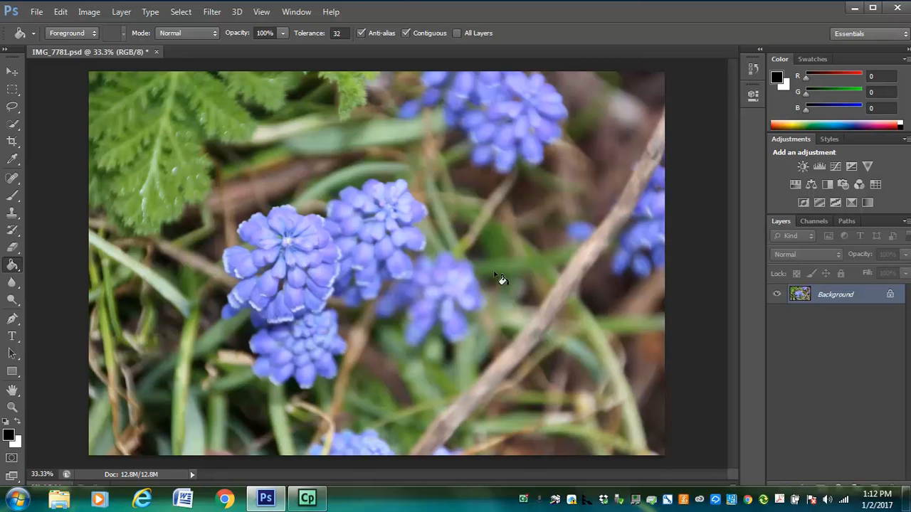
# Step: Duplicate the Background layer within the same document and hide the original Background layer
pyautogui.rightClick(869, 301)
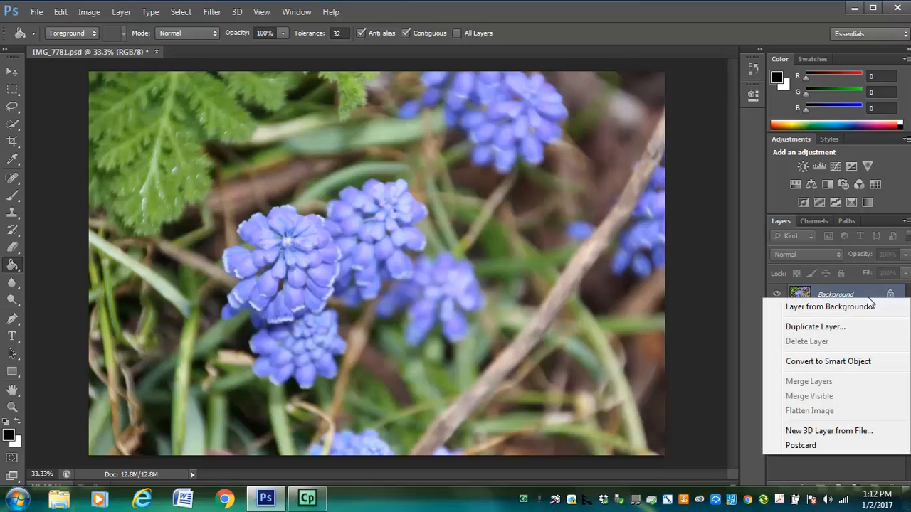
pyautogui.click(842, 328)
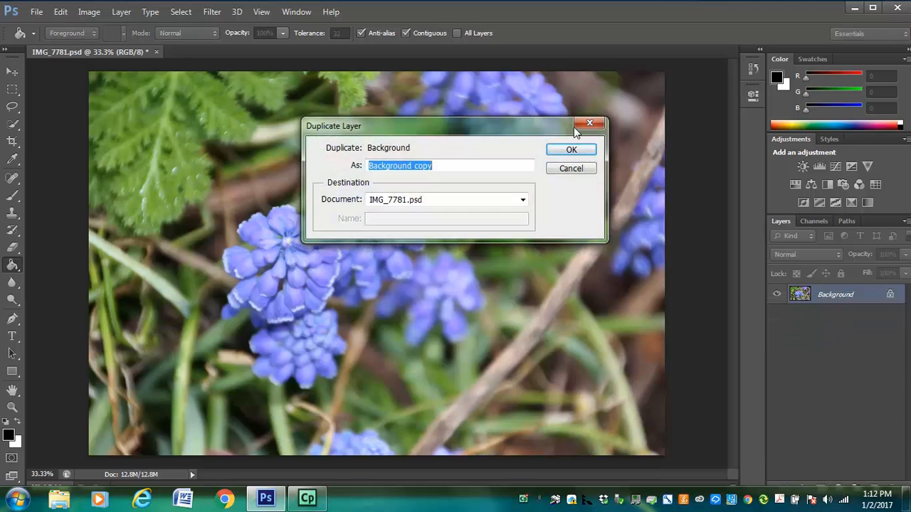
pyautogui.click(573, 153)
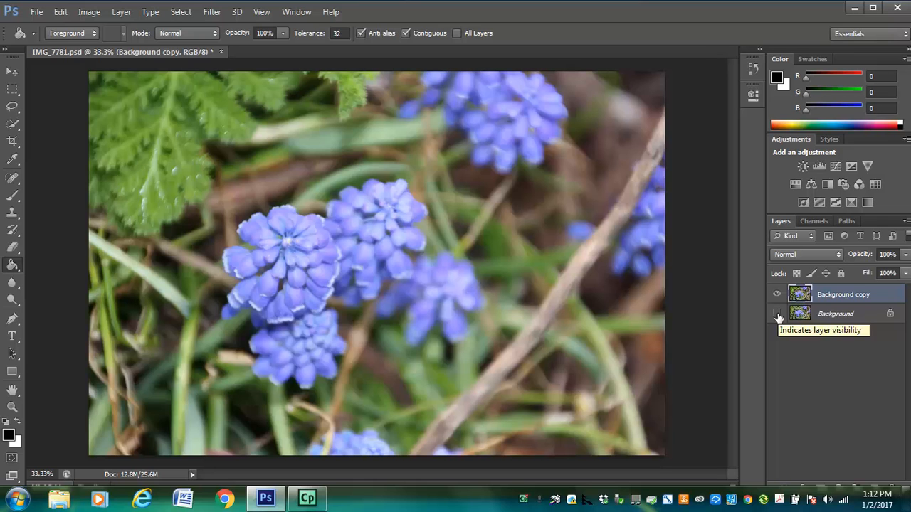
# Step: Activate the Rectangular Marquee tool
pyautogui.click(12, 90)
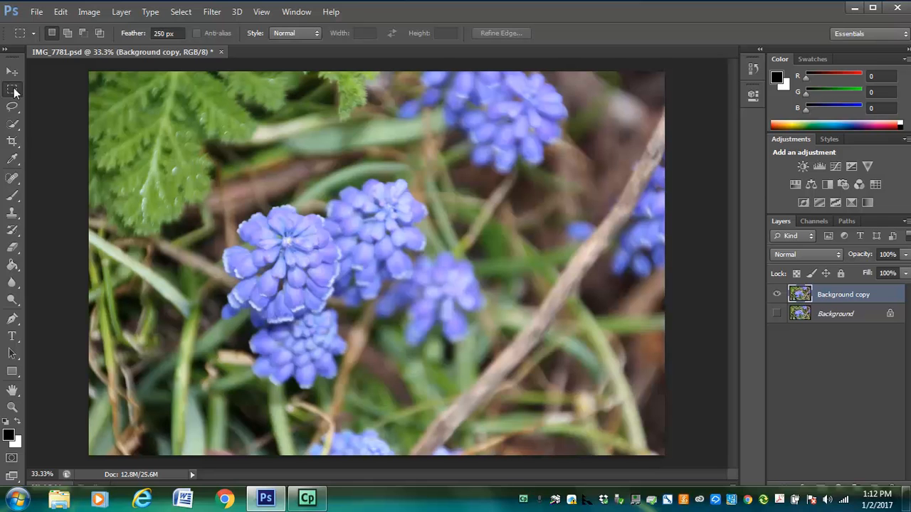
pyautogui.rightClick(18, 94)
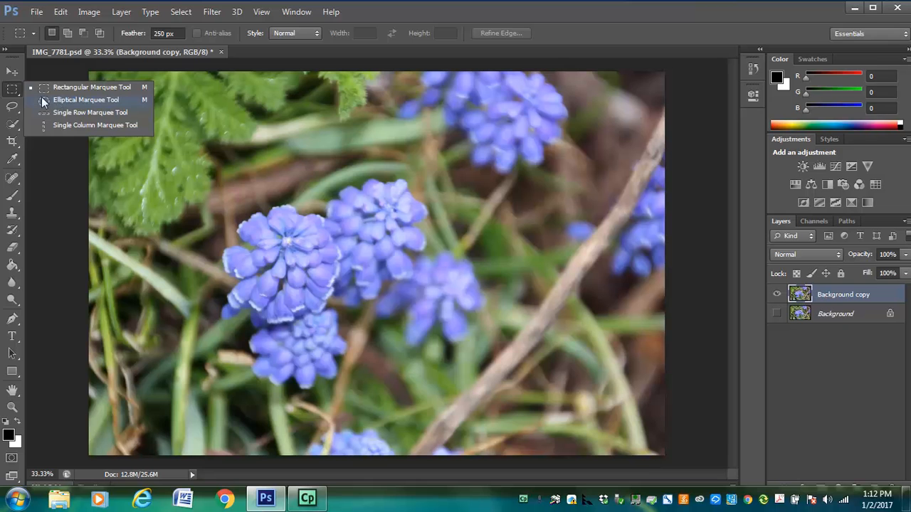
pyautogui.click(12, 89)
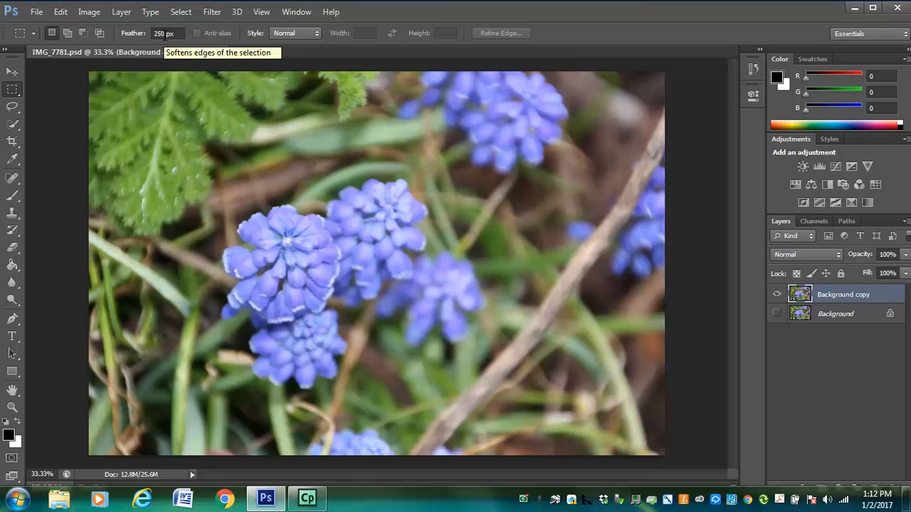
# Step: Check the image's pixel dimensions, document size and resolution in the Image Size settings
pyautogui.click(84, 14)
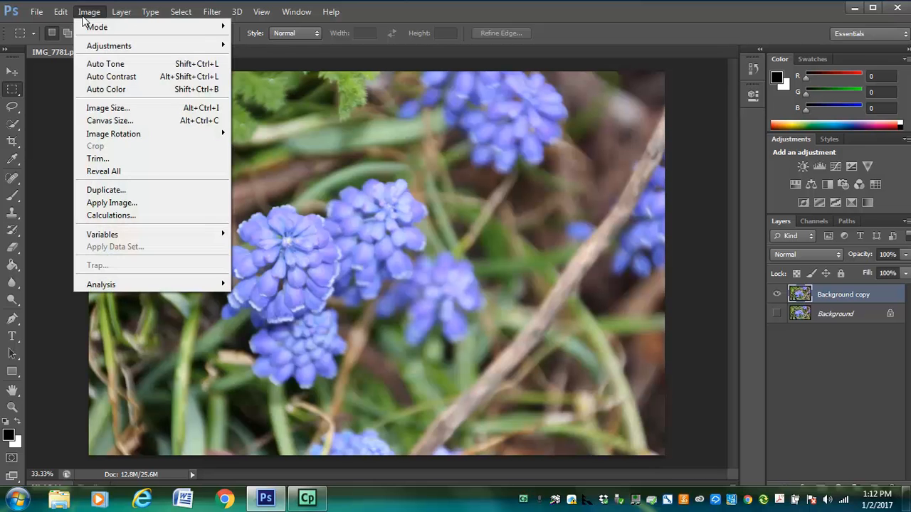
pyautogui.click(100, 111)
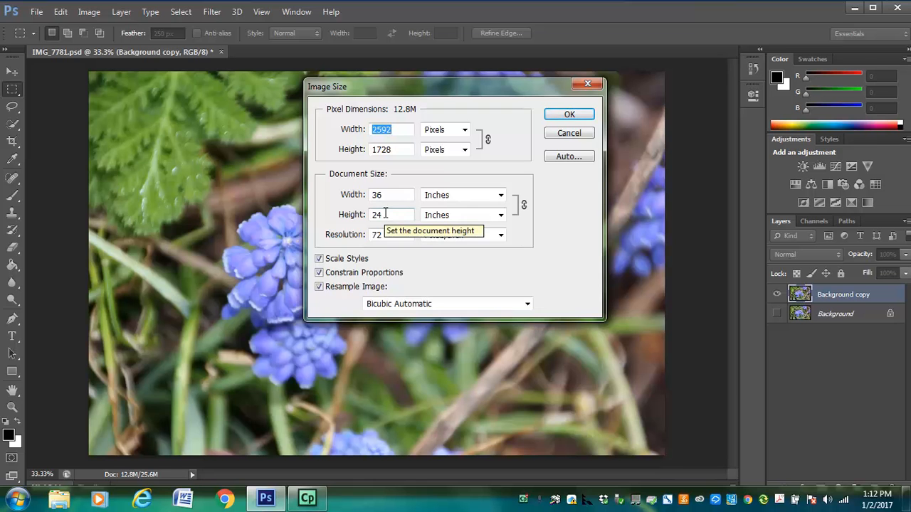
pyautogui.click(573, 115)
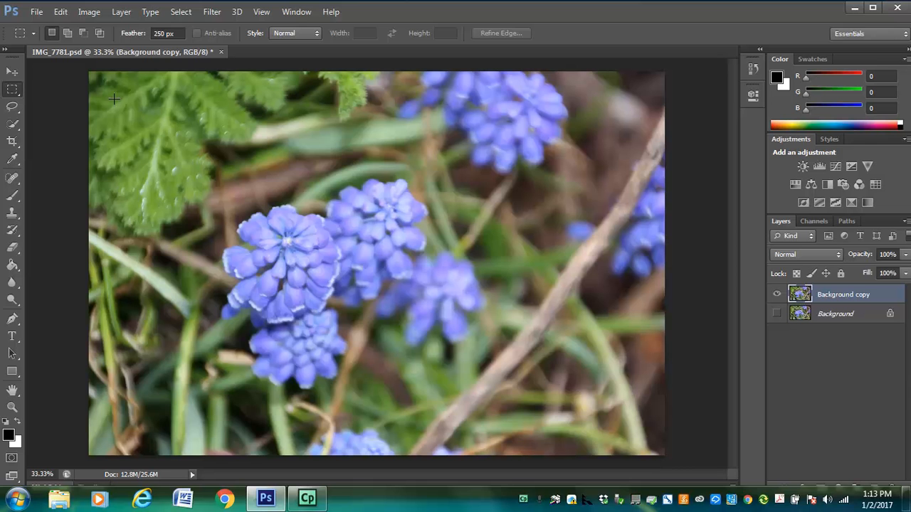
# Step: Fade the duplicate layer's edges by deleting everything outside a rectangular selection with a 250 px feather inset from the borders, and deselect
pyautogui.moveTo(114, 99); pyautogui.dragTo(636, 435)
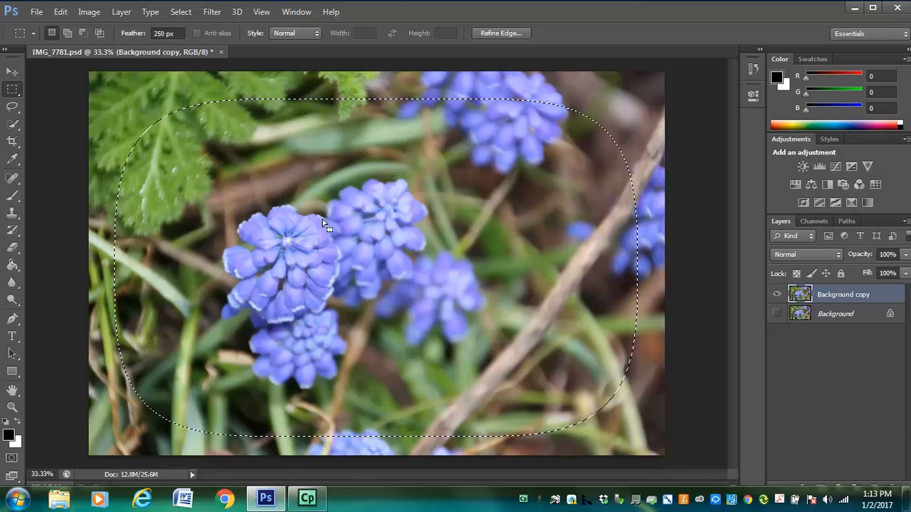
pyautogui.click(180, 13)
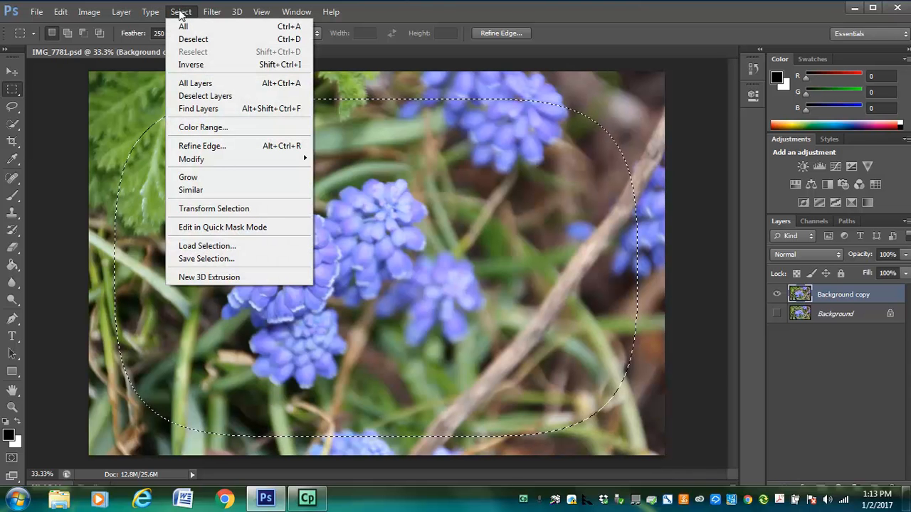
pyautogui.click(191, 65)
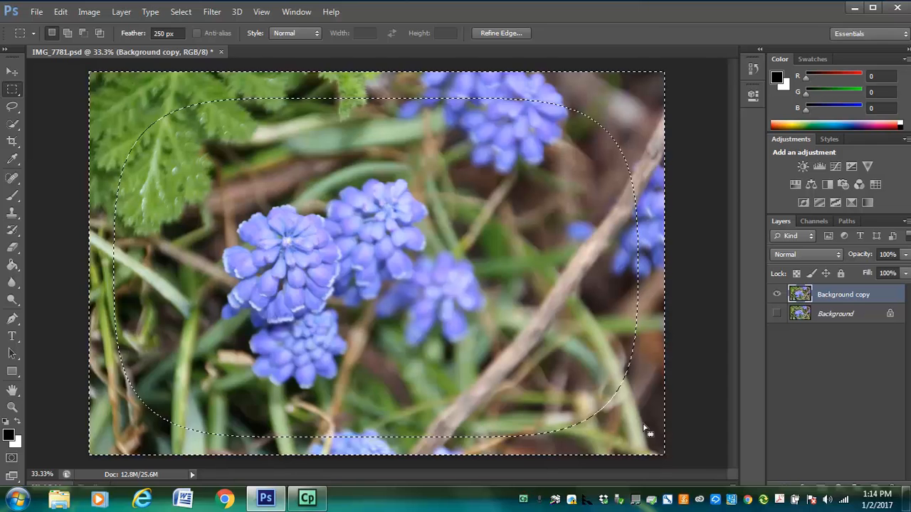
pyautogui.press('Delete')
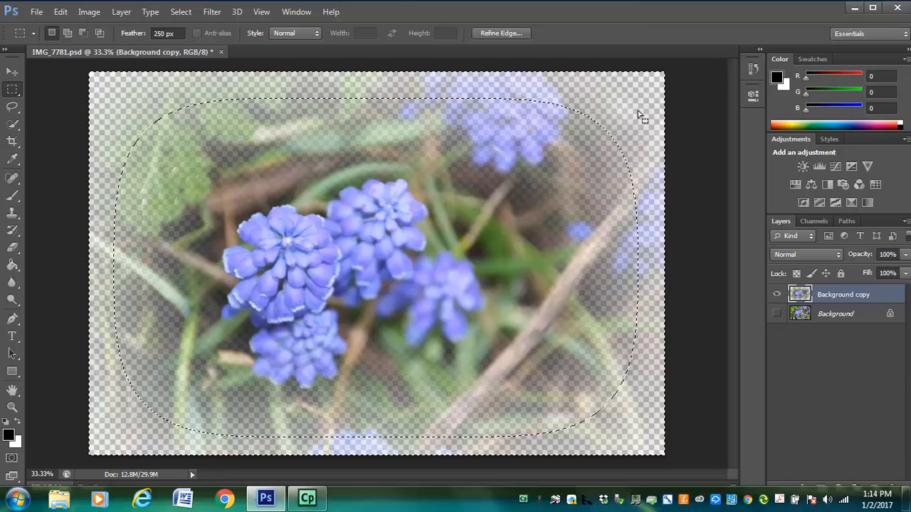
pyautogui.click(661, 77)
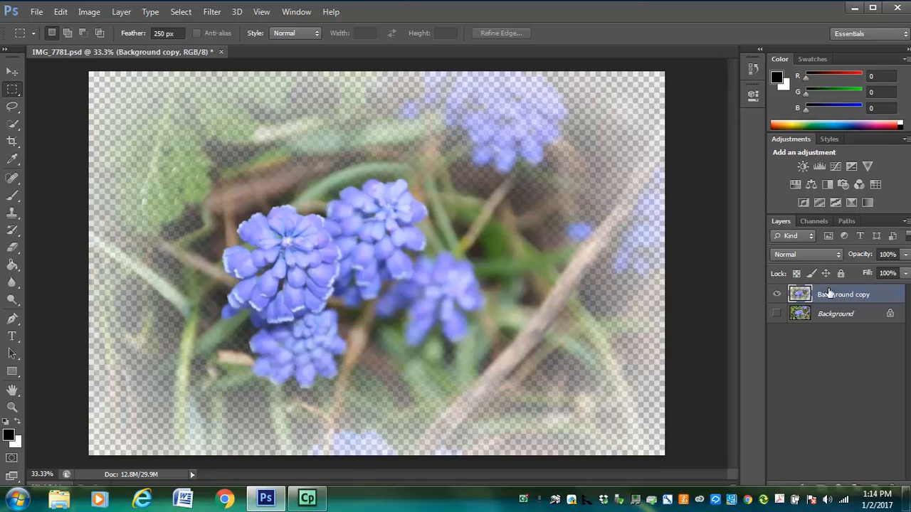
# Step: Create a new empty layer and place it directly below the Background copy layer
pyautogui.moveTo(771, 224); pyautogui.dragTo(652, 113)
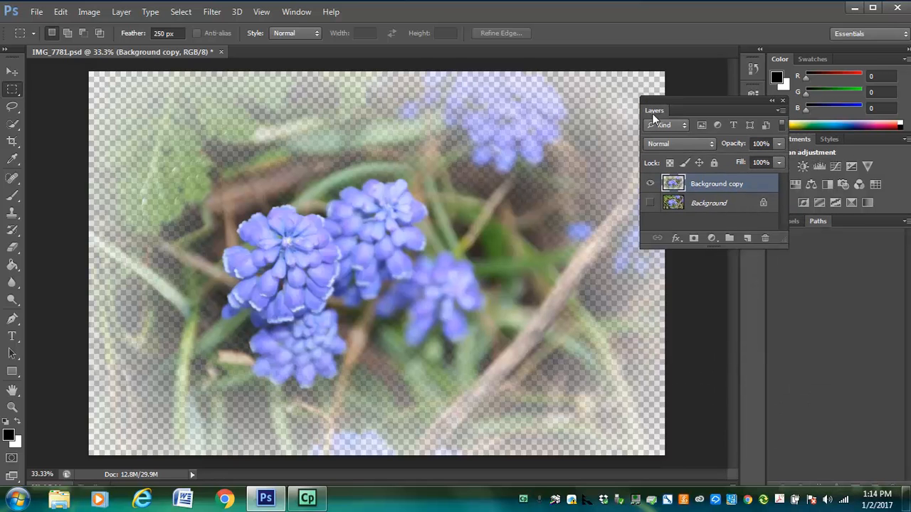
pyautogui.click(748, 241)
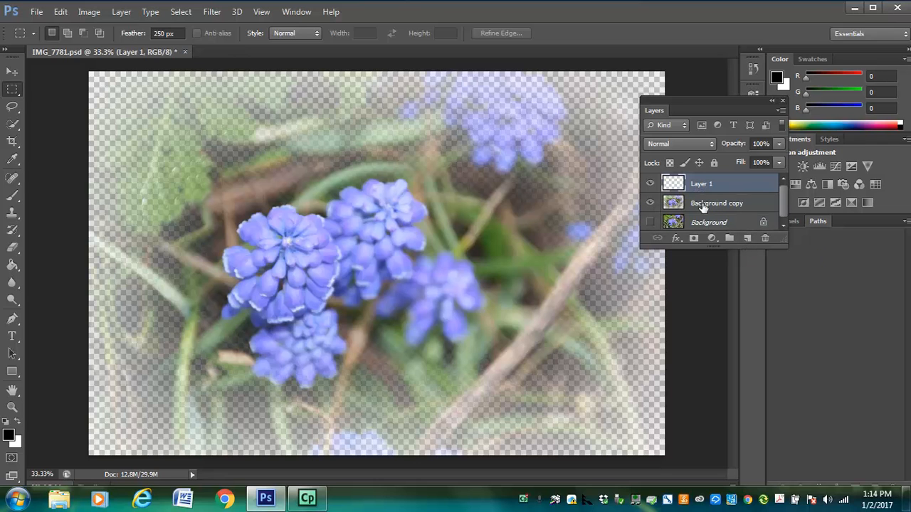
pyautogui.moveTo(712, 187); pyautogui.dragTo(713, 211)
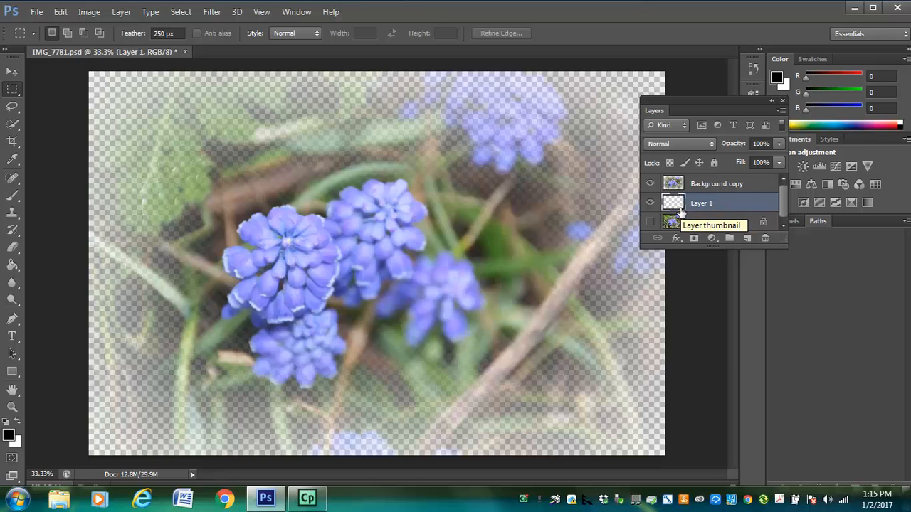
# Step: Swap the foreground and background colors so that white is the foreground color
pyautogui.click(9, 433)
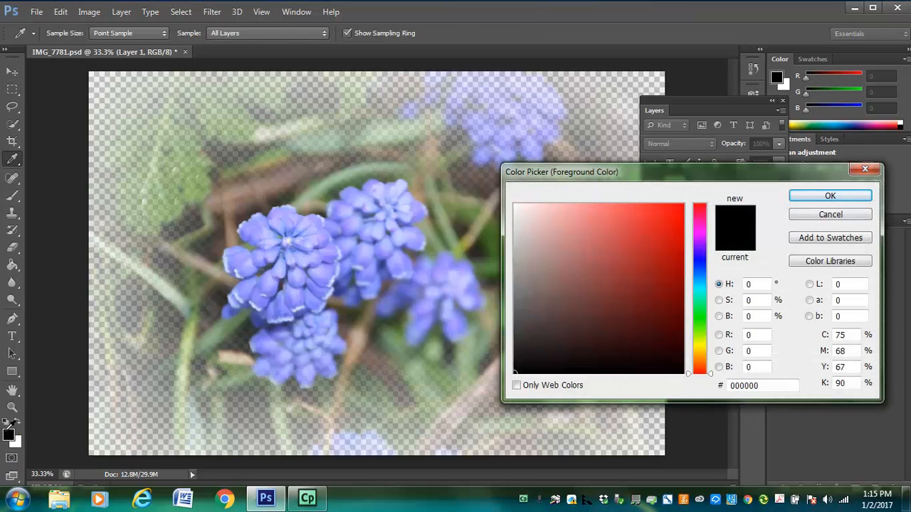
pyautogui.click(829, 216)
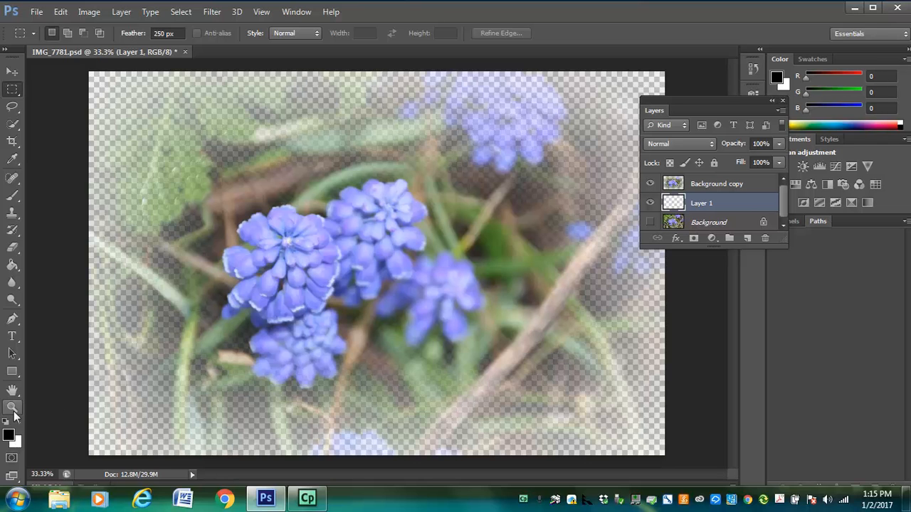
pyautogui.press('x')
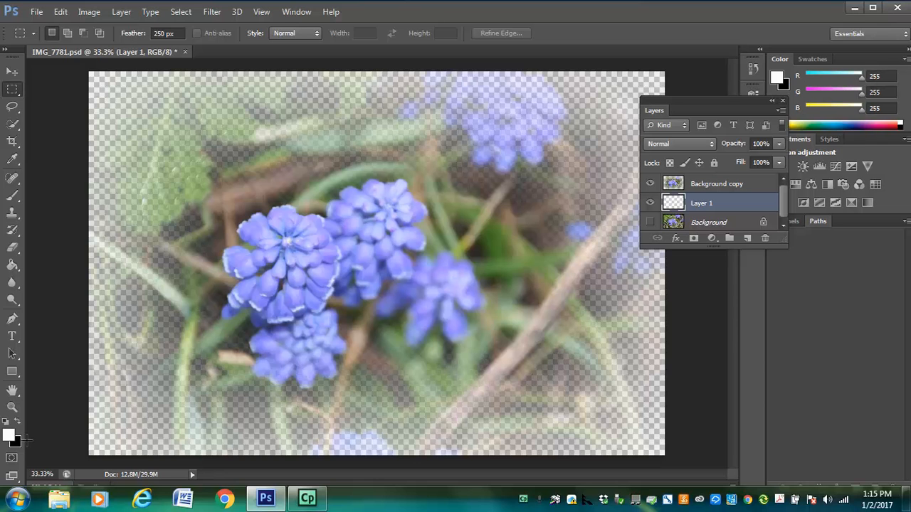
pyautogui.press('x')
pyautogui.press('x')
pyautogui.press('x')
pyautogui.press('x')
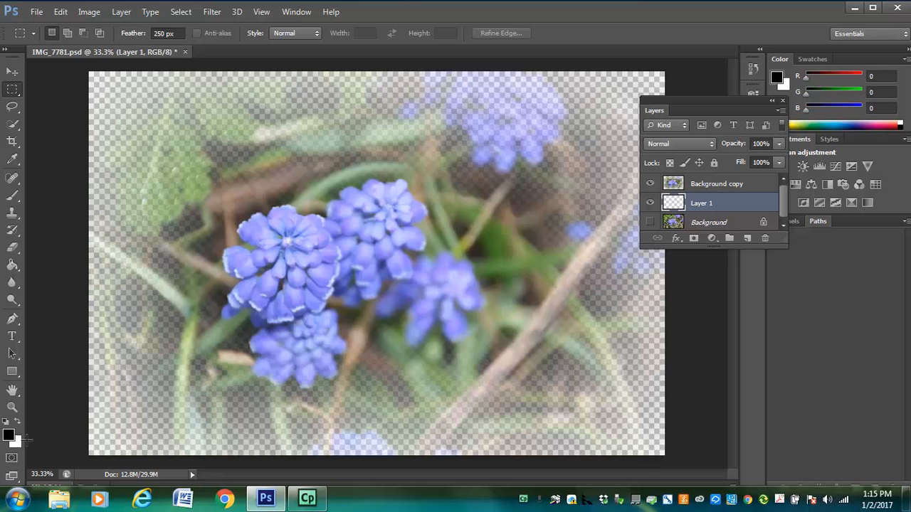
pyautogui.press('x')
pyautogui.press('x')
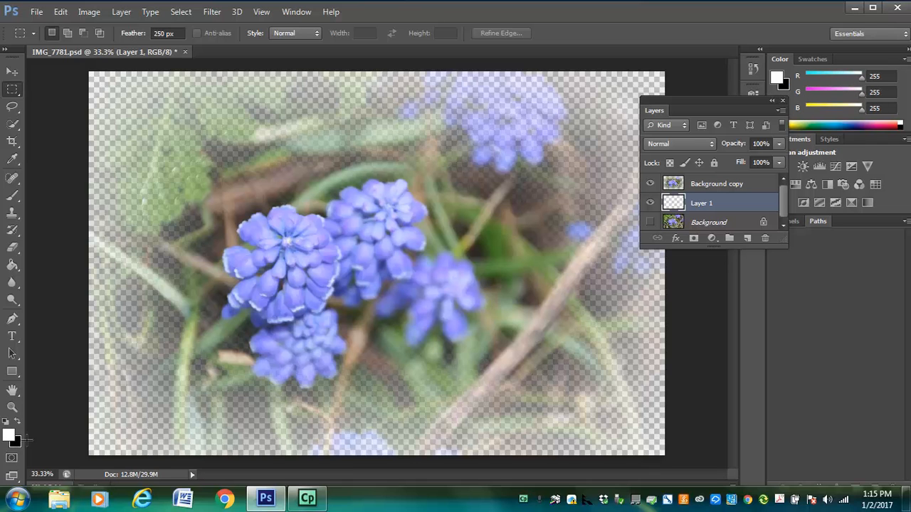
# Step: Fill the empty layer below the Background copy with white using the Paint Bucket tool
pyautogui.click(15, 269)
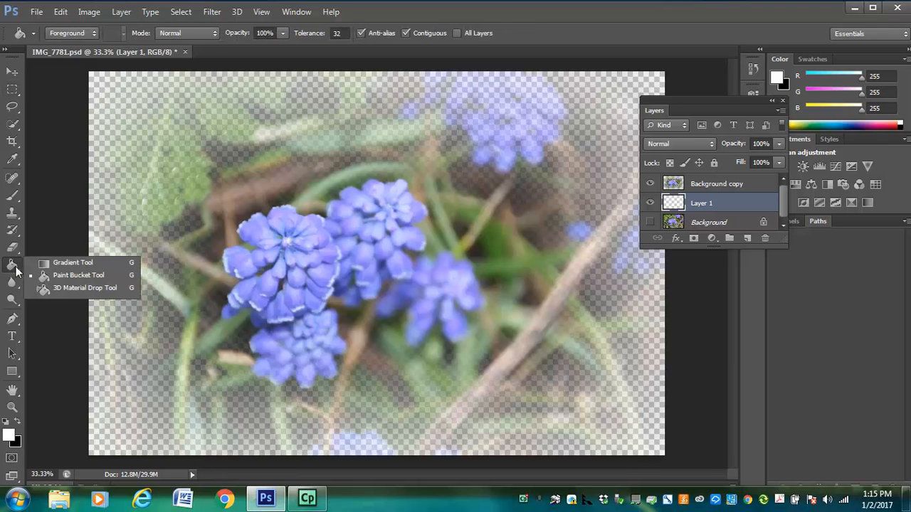
pyautogui.click(62, 262)
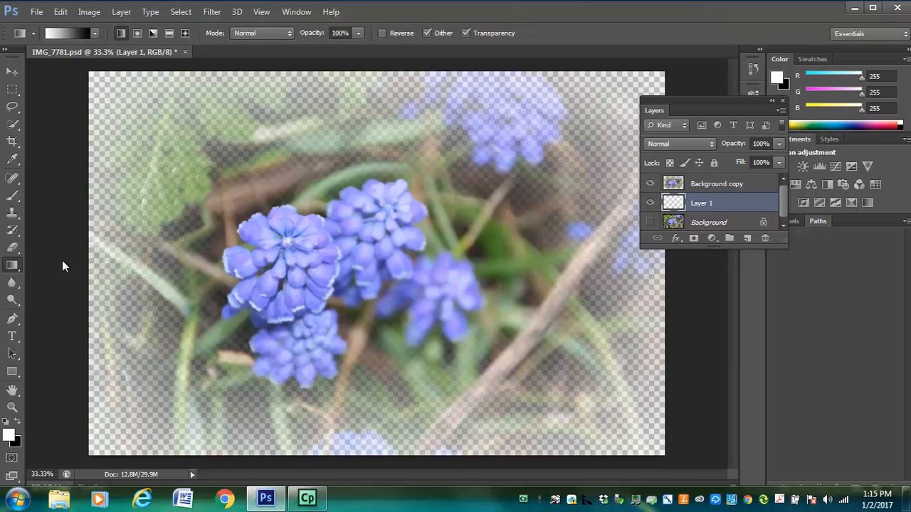
pyautogui.click(15, 270)
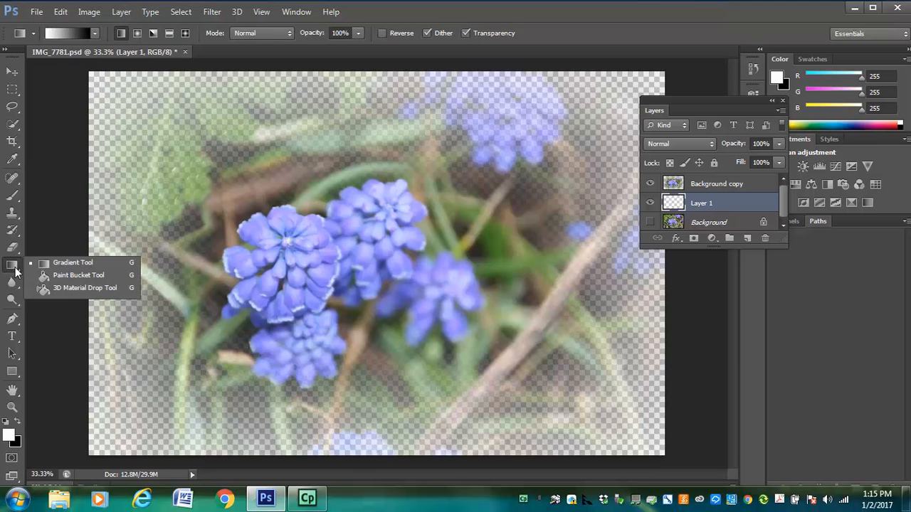
pyautogui.click(96, 276)
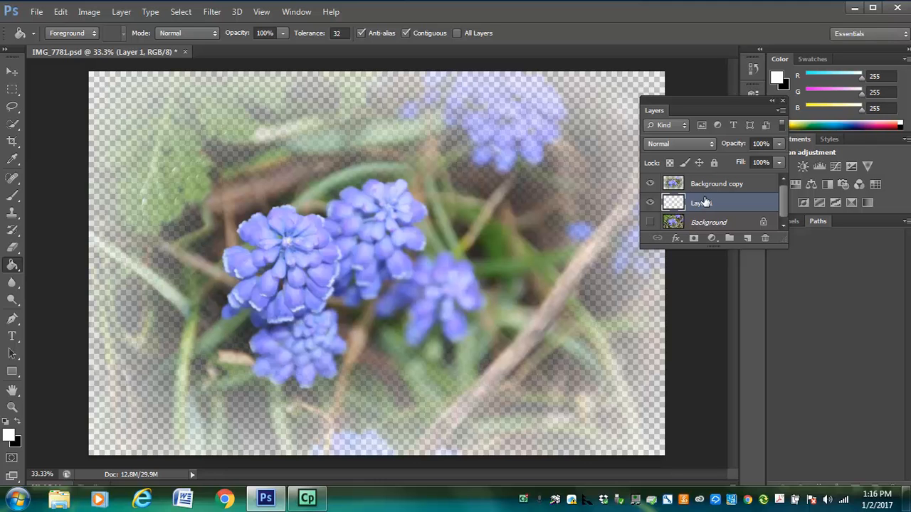
pyautogui.click(121, 118)
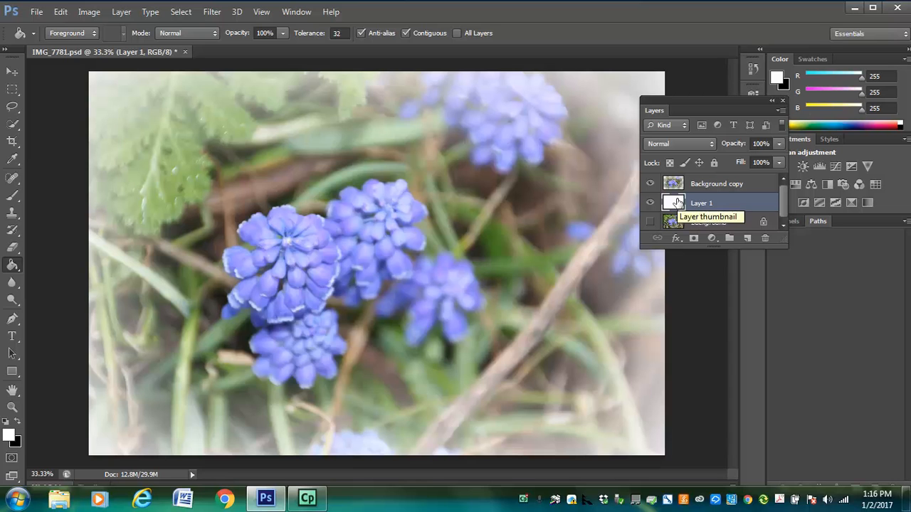
# Step: Switch the foreground color to black and fill Layer 1 with it for a dark vignette
pyautogui.press('x')
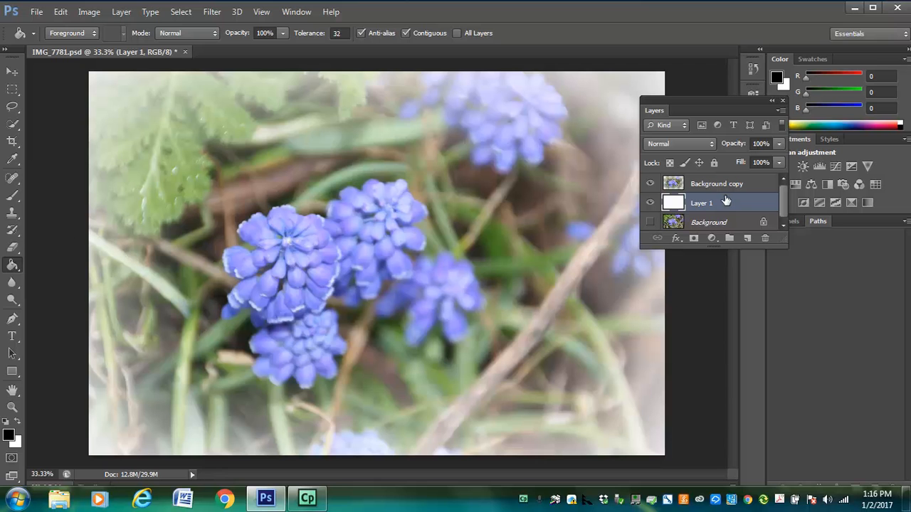
pyautogui.click(132, 125)
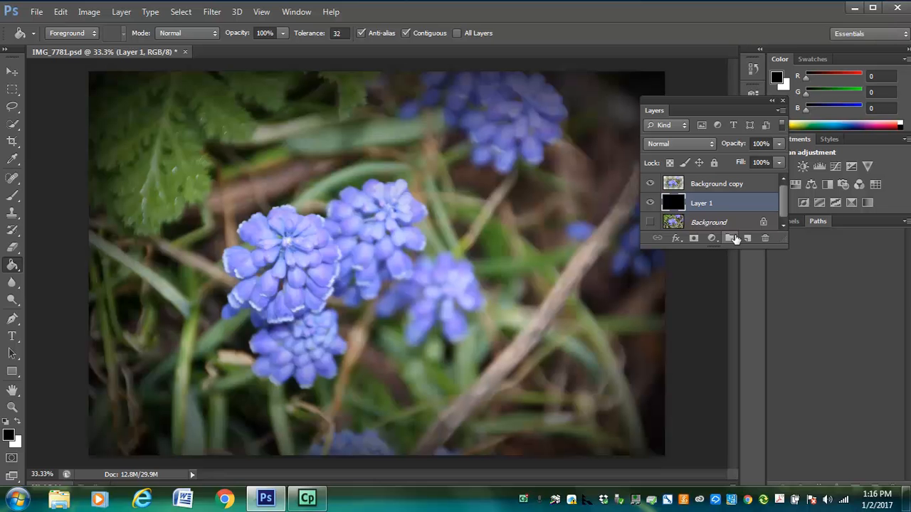
# Step: Save the image to the Desktop as vignette1 in Photoshop format
pyautogui.click(29, 11)
pyautogui.click(68, 173)
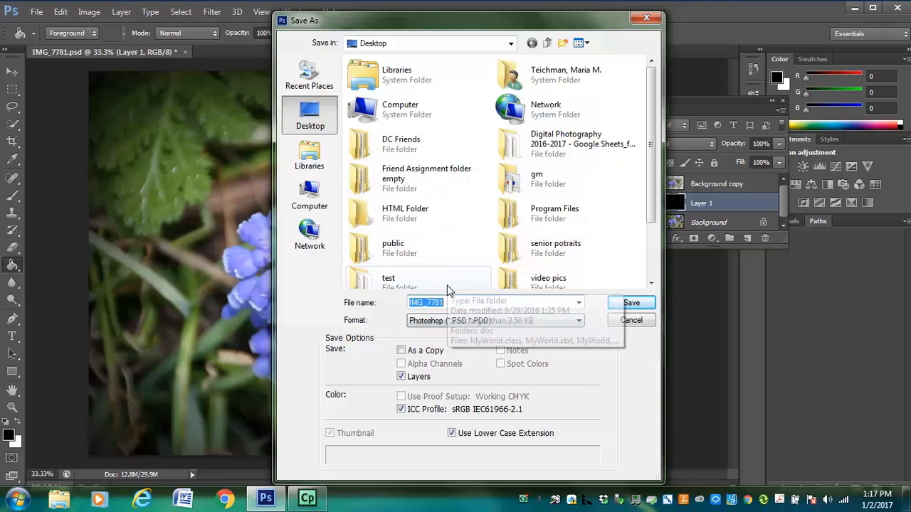
pyautogui.click(448, 302)
pyautogui.moveTo(448, 303); pyautogui.dragTo(384, 305)
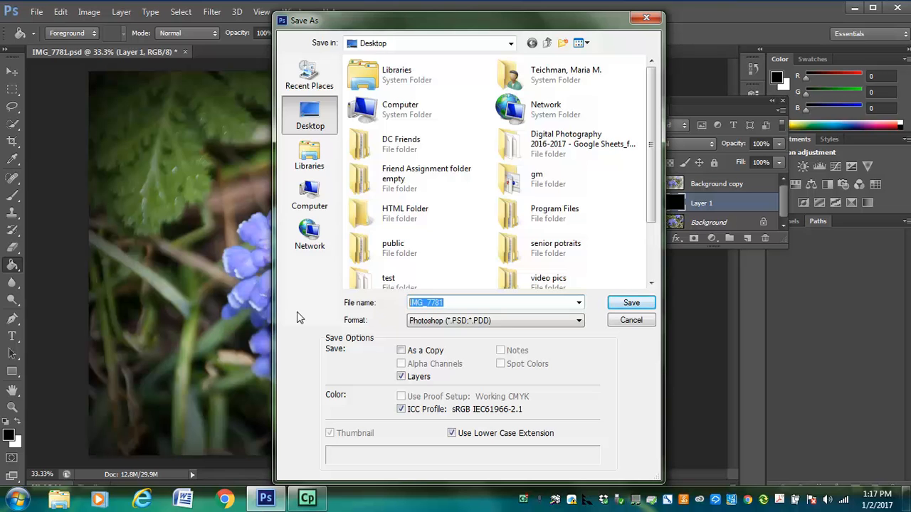
pyautogui.write('vignette')
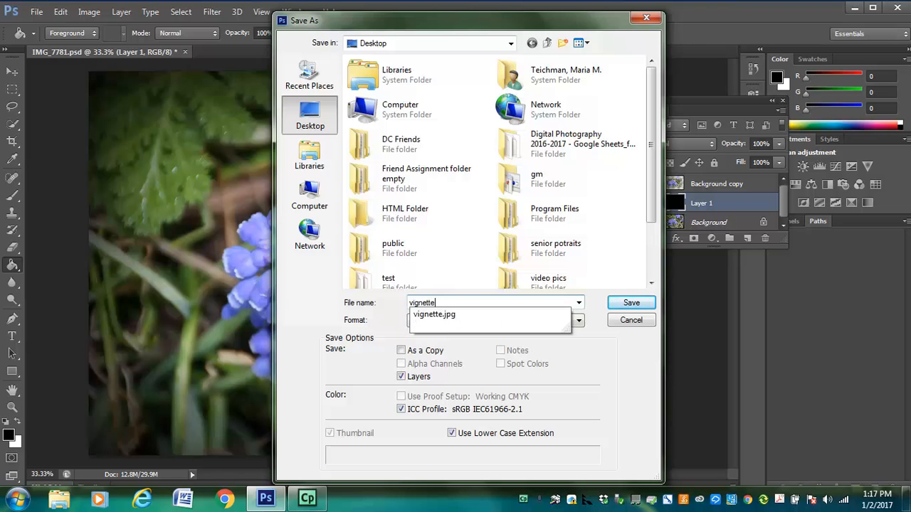
pyautogui.write('1')
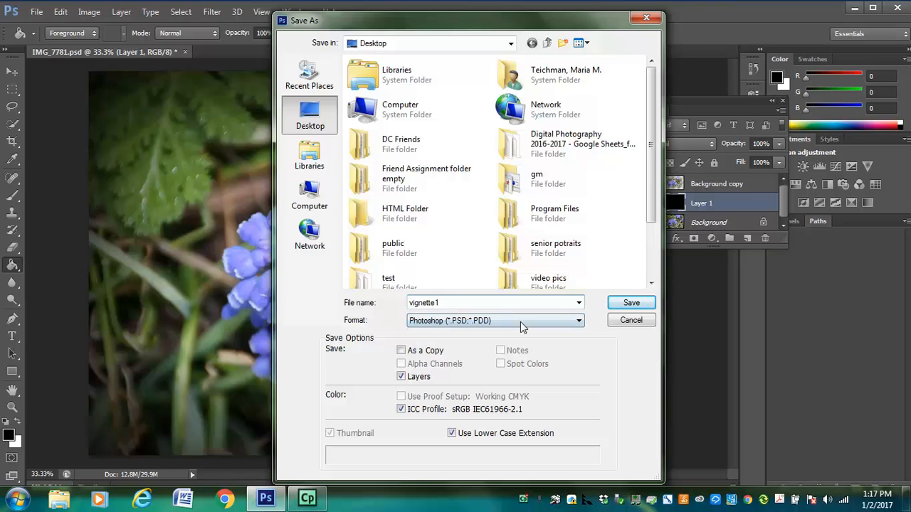
pyautogui.click(631, 303)
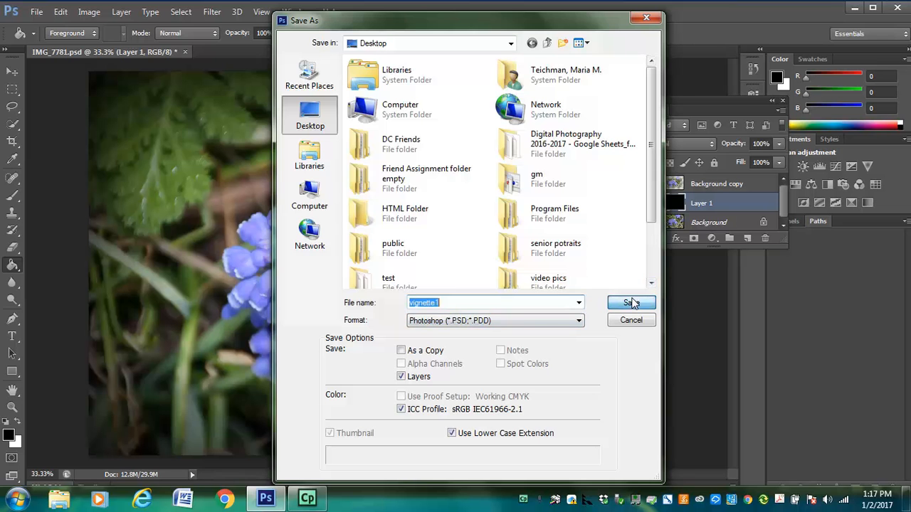
# Step: Finish saving the Photoshop file, and save a JPEG copy as vignette1.jpg on the Desktop at Maximum quality 12 with the Baseline ("Standard") format
pyautogui.click(598, 158)
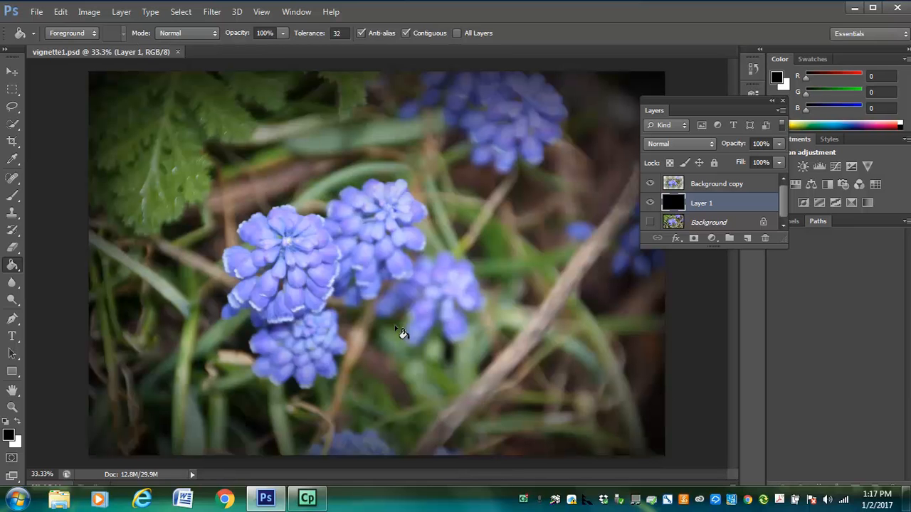
pyautogui.click(37, 12)
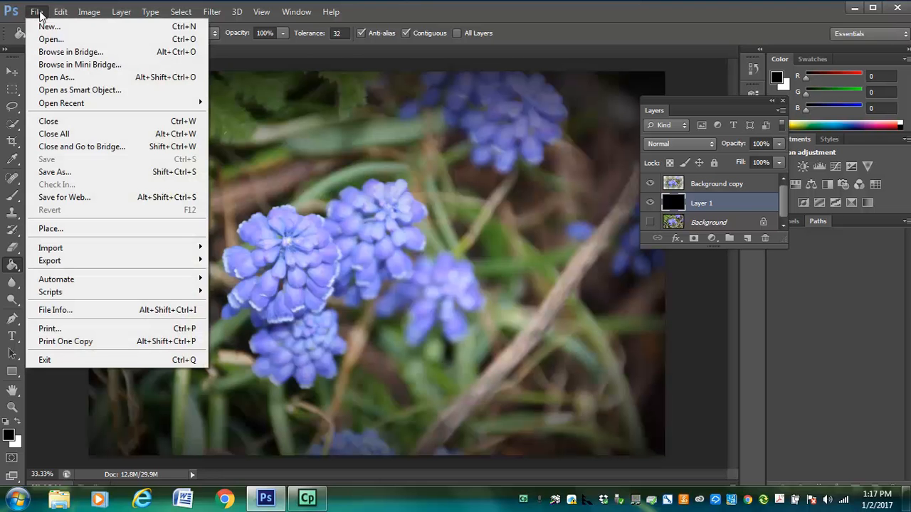
pyautogui.click(81, 173)
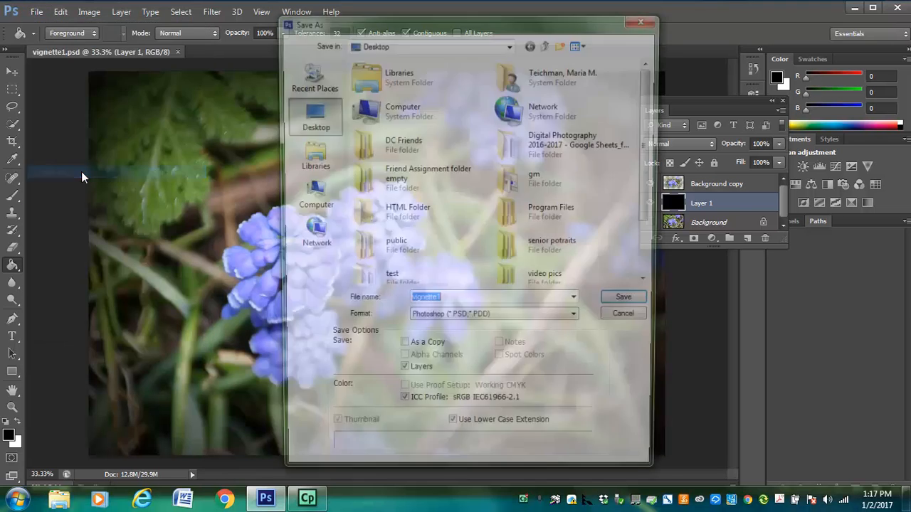
pyautogui.click(466, 321)
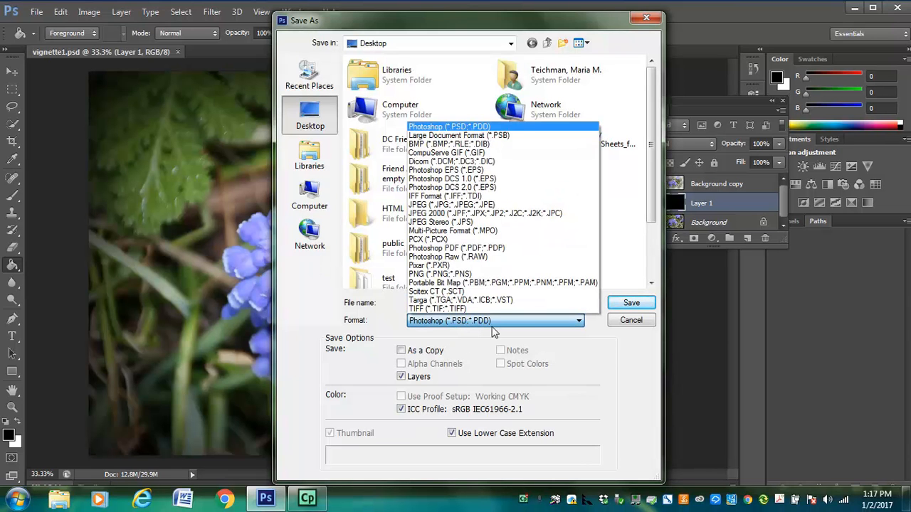
pyautogui.click(442, 206)
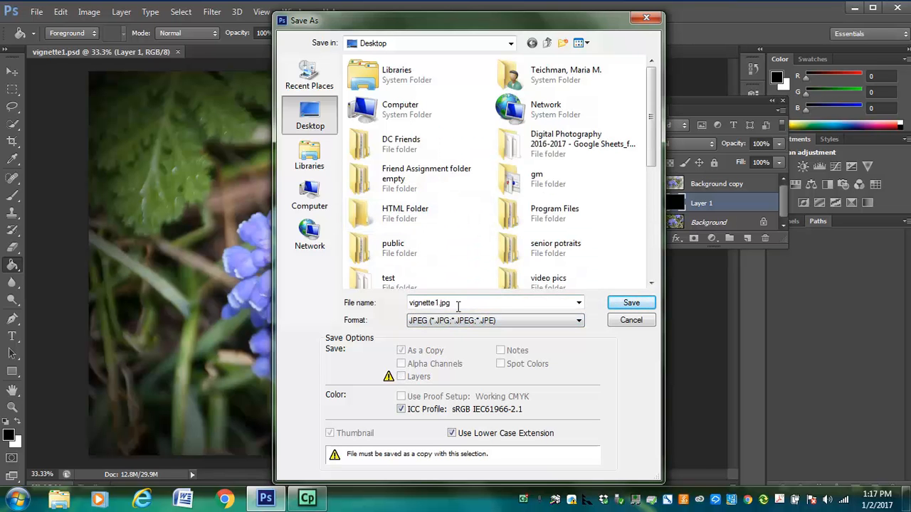
pyautogui.click(631, 304)
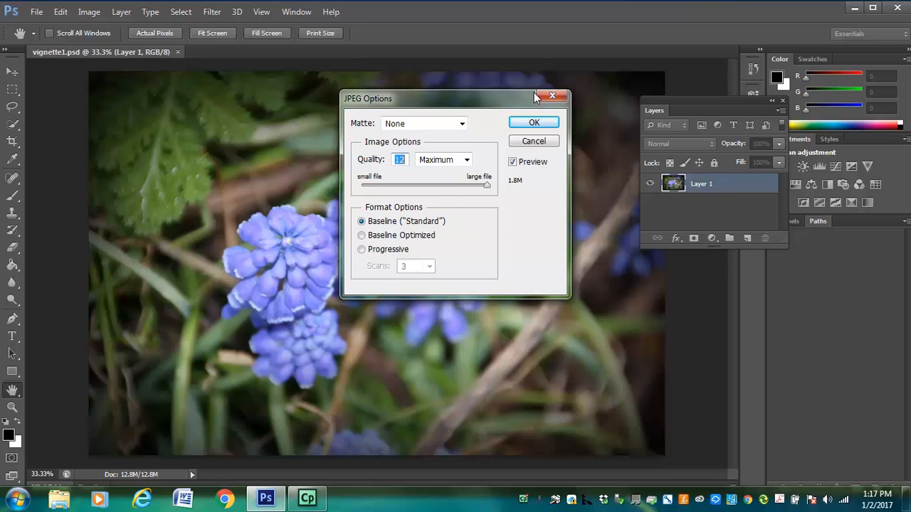
pyautogui.click(532, 123)
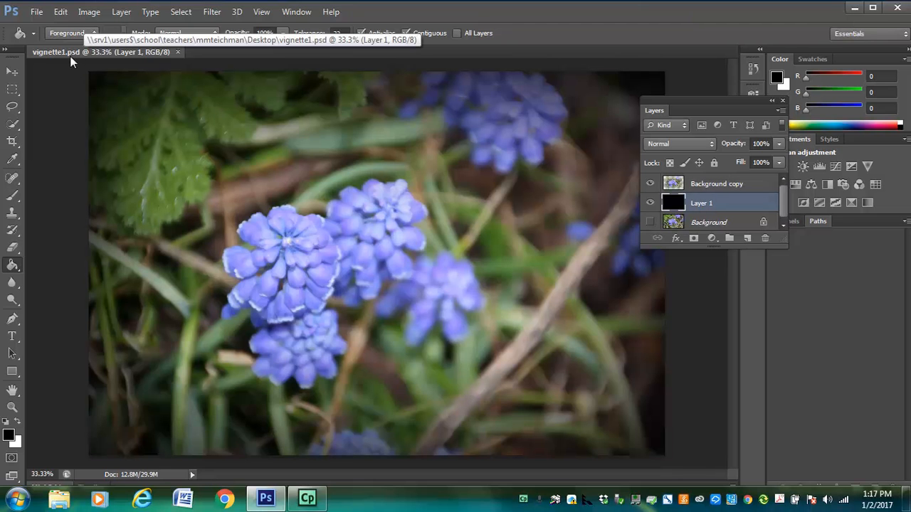
# Step: Open vignette1.jpg from the Desktop to compare its layers, and return to the vignette1.psd document
pyautogui.click(36, 12)
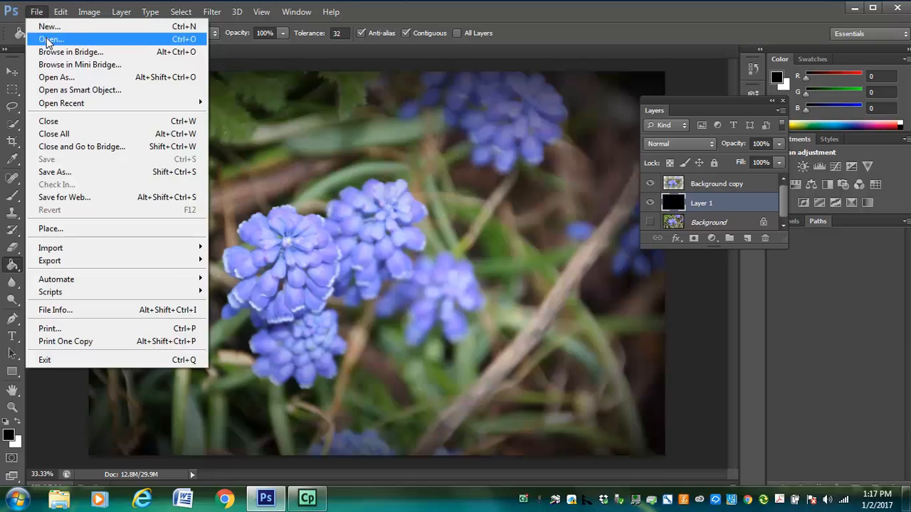
pyautogui.click(46, 37)
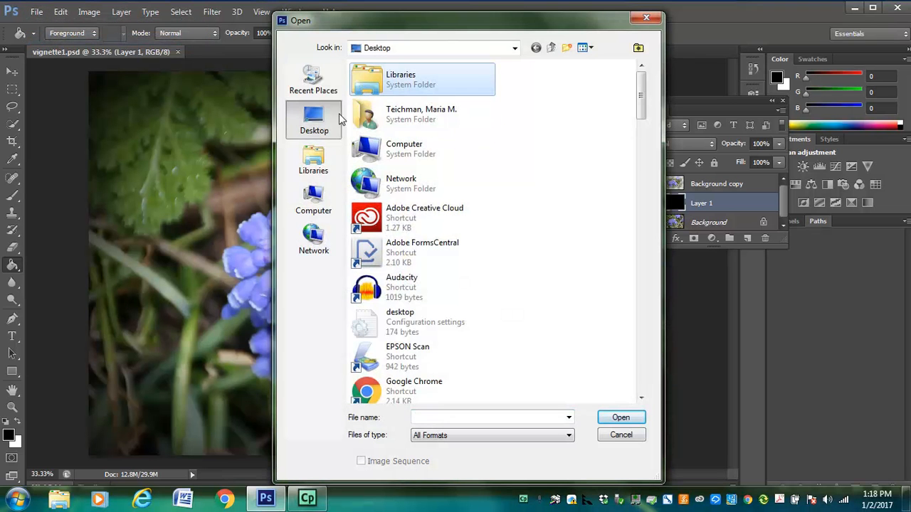
pyautogui.scroll(-5, 423, 183)
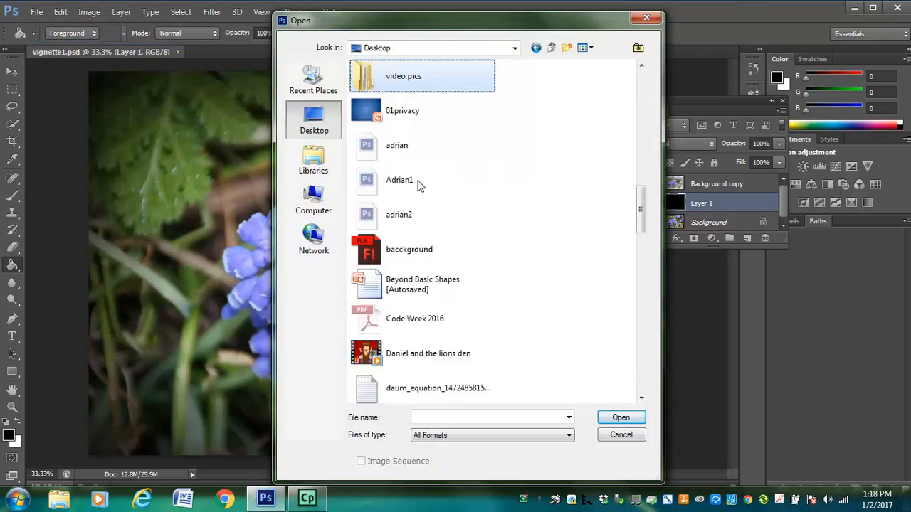
pyautogui.press('v')
pyautogui.click(390, 363)
pyautogui.doubleClick(389, 362)
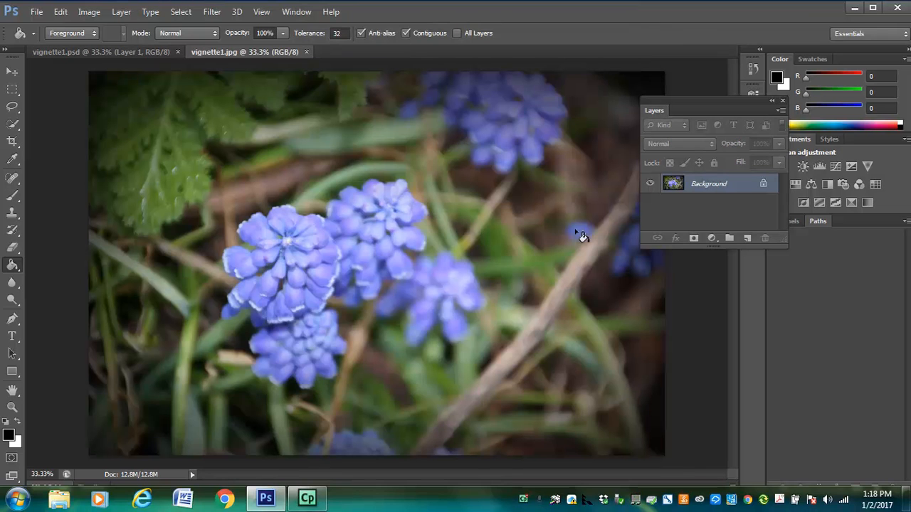
pyautogui.click(47, 51)
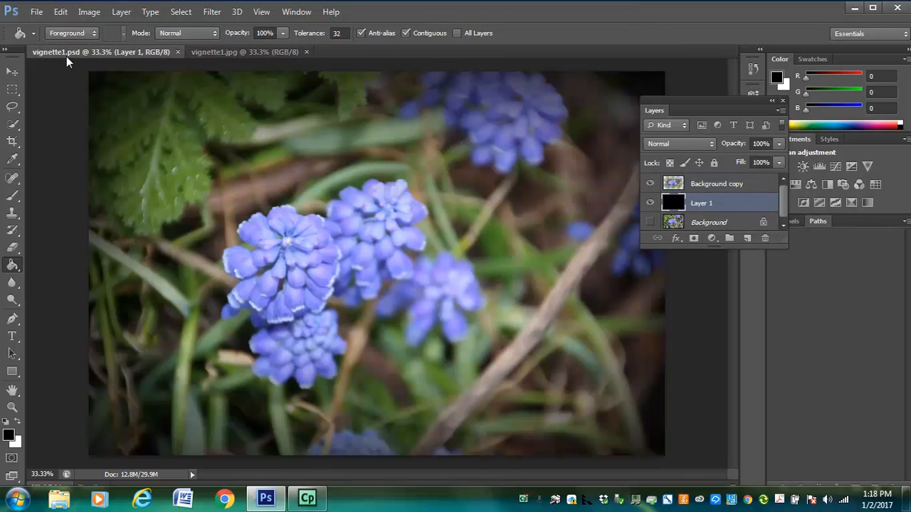